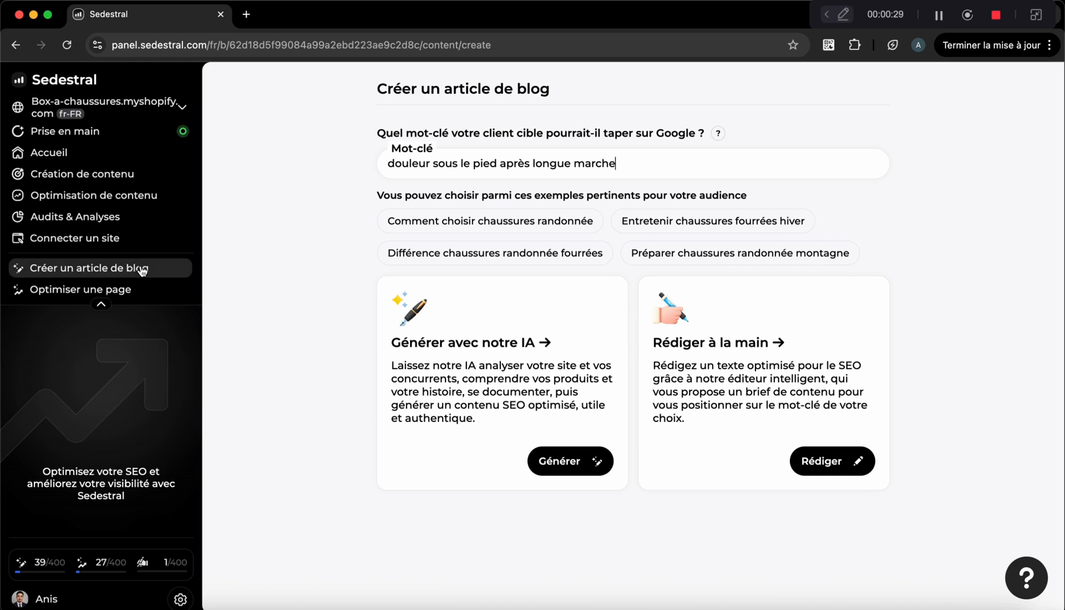
- Start generating an AI blog article for the keyword "douleur sous le pied après longue marche"
{"action": "left_click", "coordinate": [662, 162]}
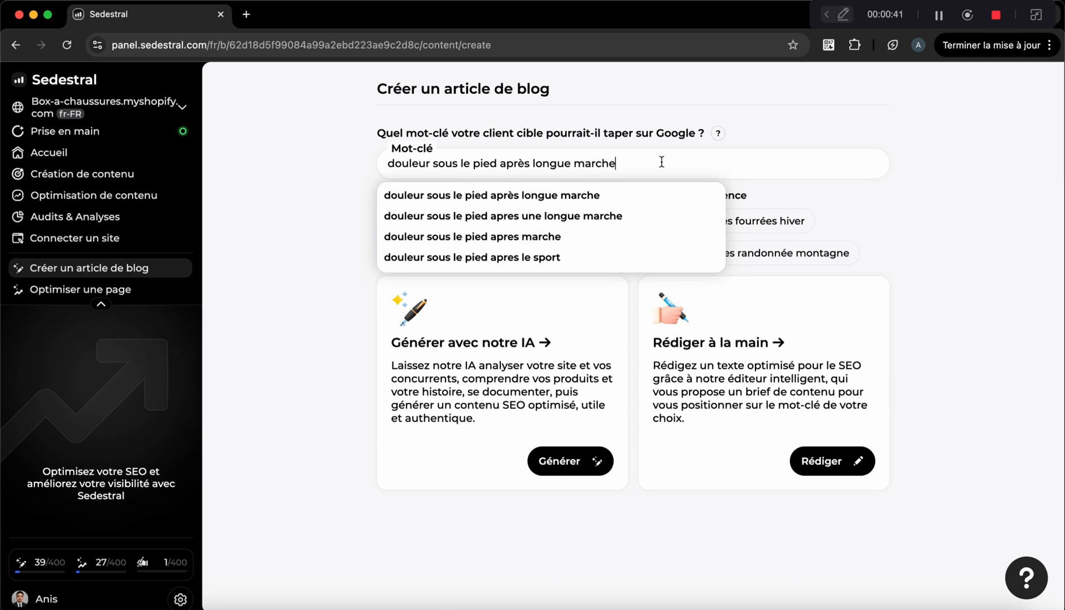
{"action": "left_click", "coordinate": [617, 131]}
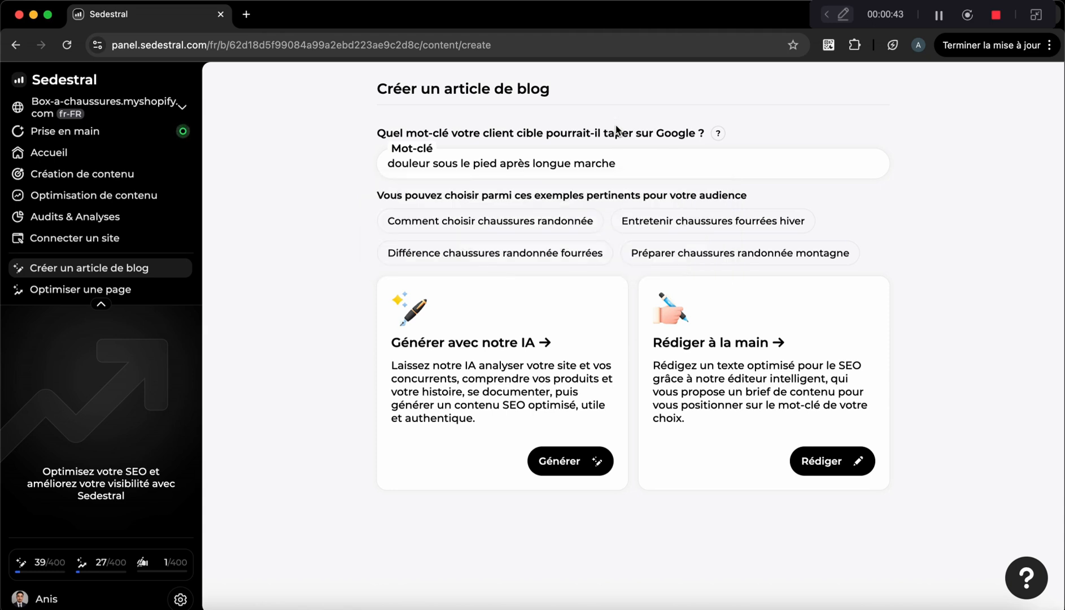
{"action": "left_click", "coordinate": [521, 378]}
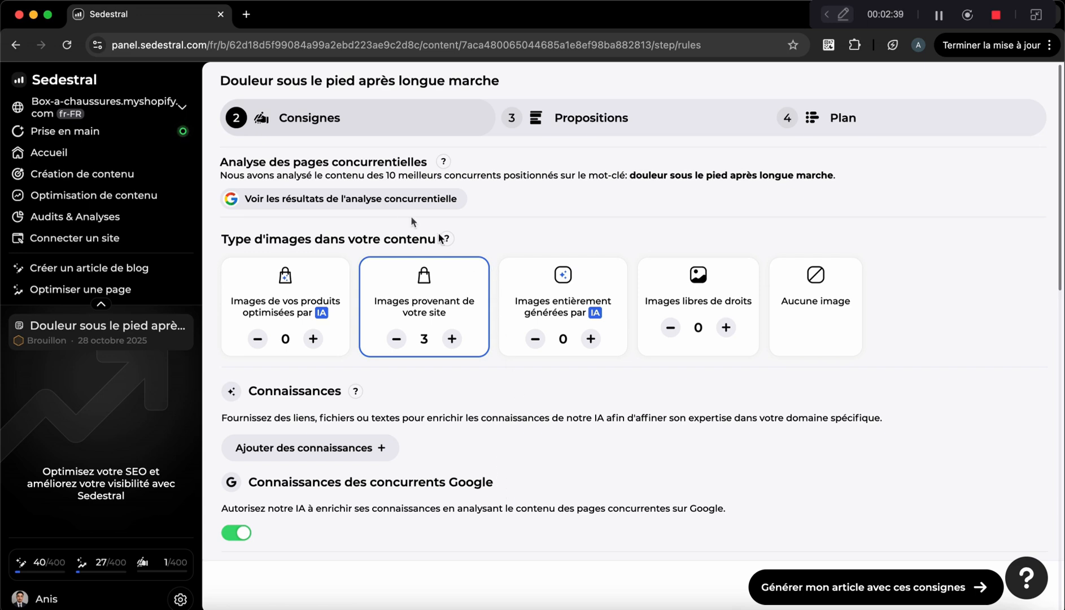
- Review the competitor page analysis for the keyword, including content scores, technical audits and word counts
{"action": "left_click", "coordinate": [394, 201]}
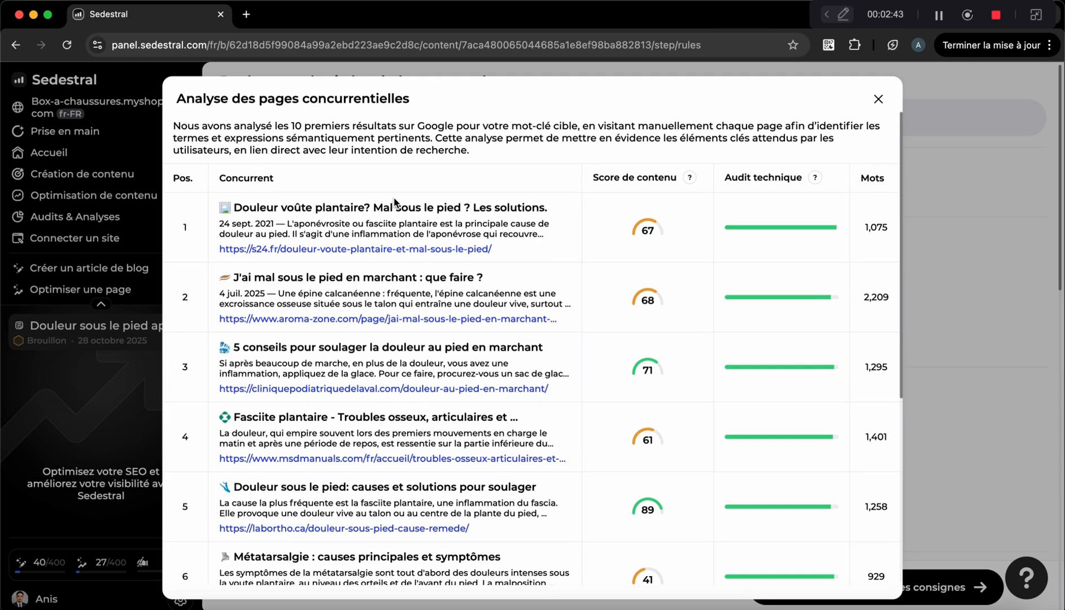
{"action": "scroll", "coordinate": [394, 201], "scroll_direction": "down", "scroll_amount": 5}
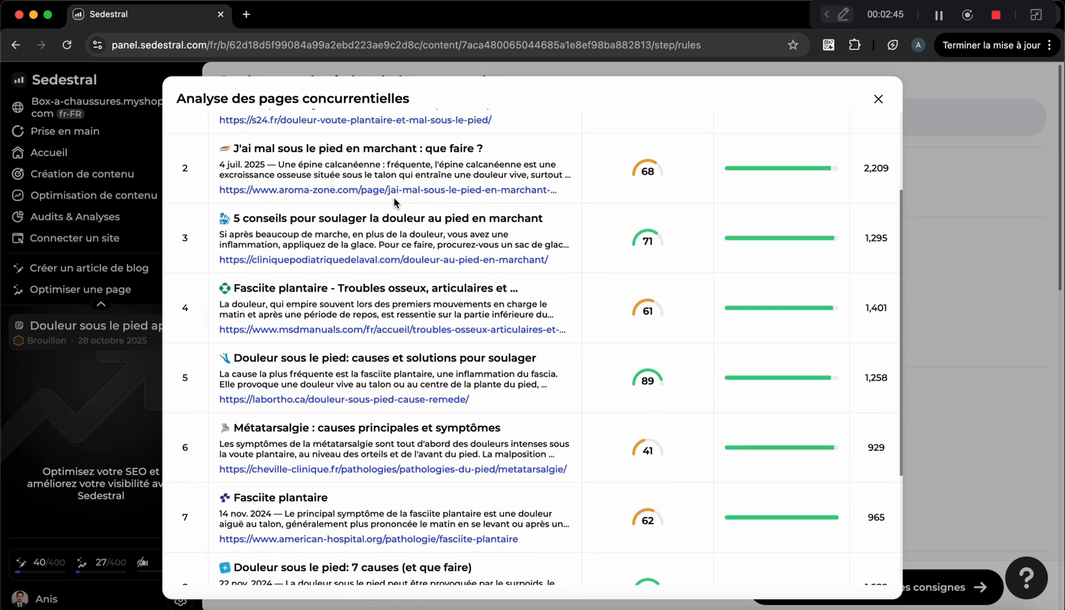
{"action": "scroll", "coordinate": [394, 197], "scroll_direction": "down", "scroll_amount": 7}
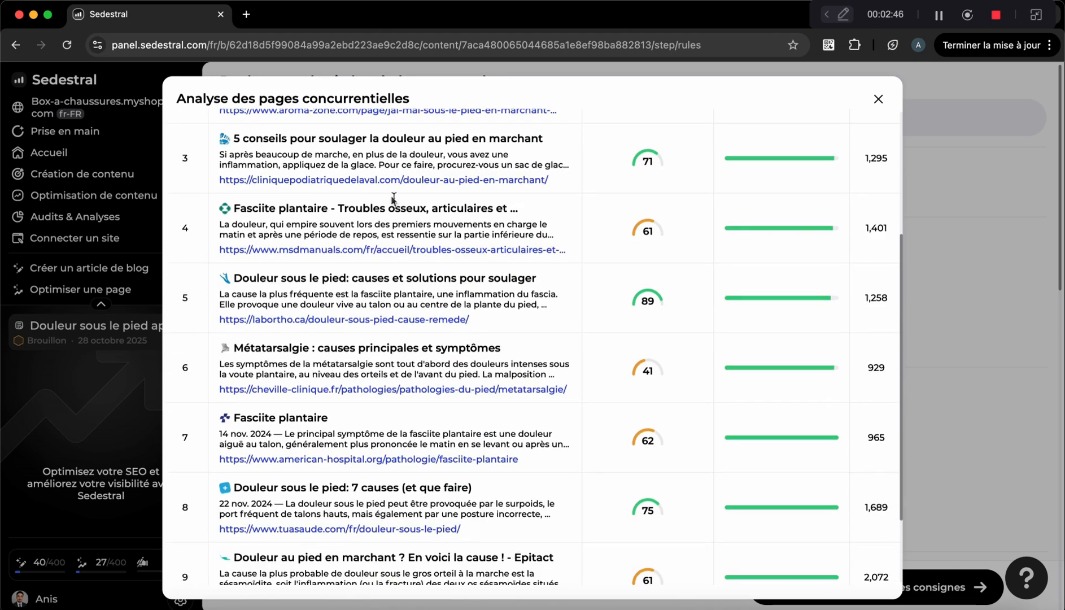
{"action": "scroll", "coordinate": [395, 197], "scroll_direction": "up", "scroll_amount": 12}
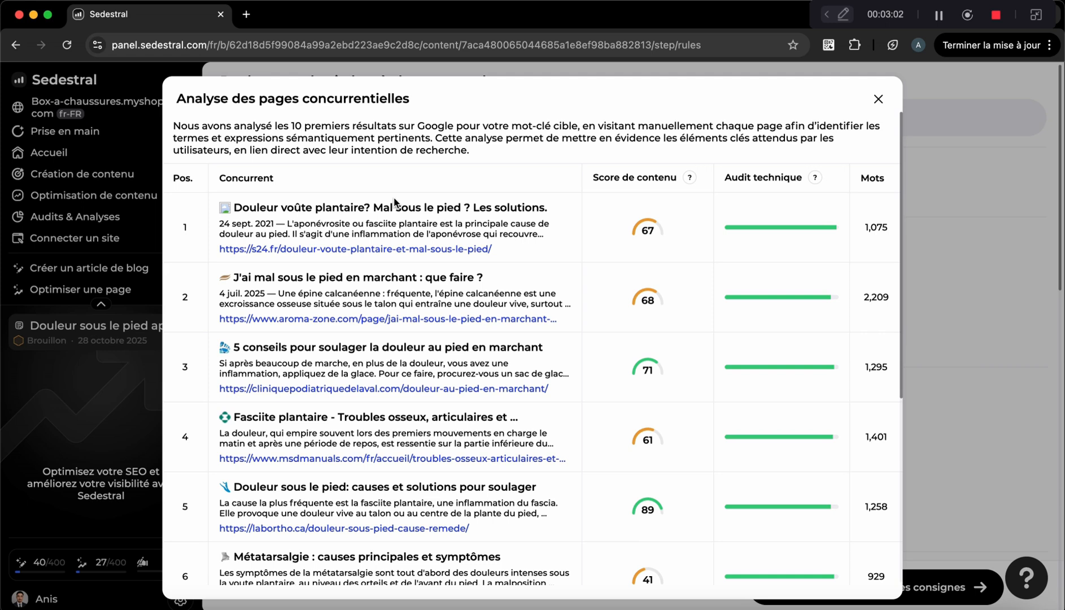
{"action": "left_click", "coordinate": [878, 98]}
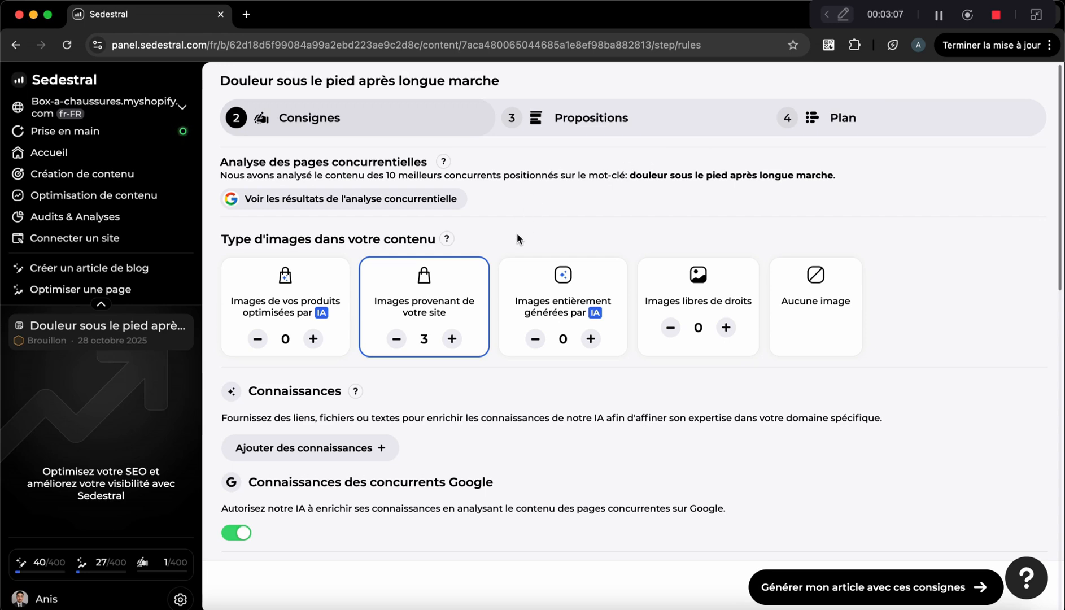
- Look at the image type options and the kinds of resources that can be added as knowledge for the AI
{"action": "scroll", "coordinate": [517, 233], "scroll_direction": "down", "scroll_amount": 2}
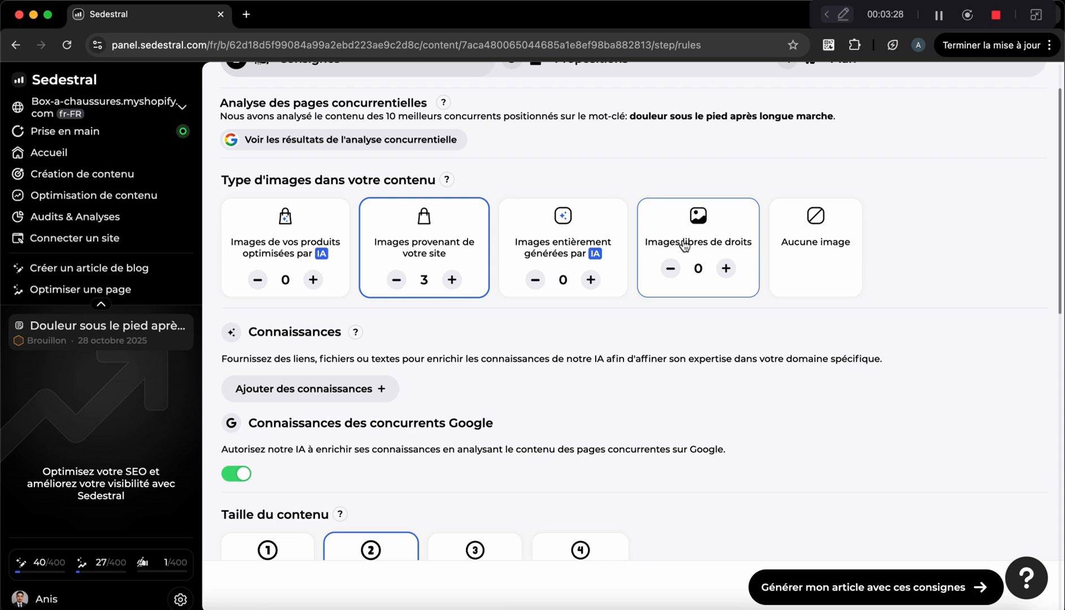
{"action": "scroll", "coordinate": [673, 312], "scroll_direction": "down", "scroll_amount": 3}
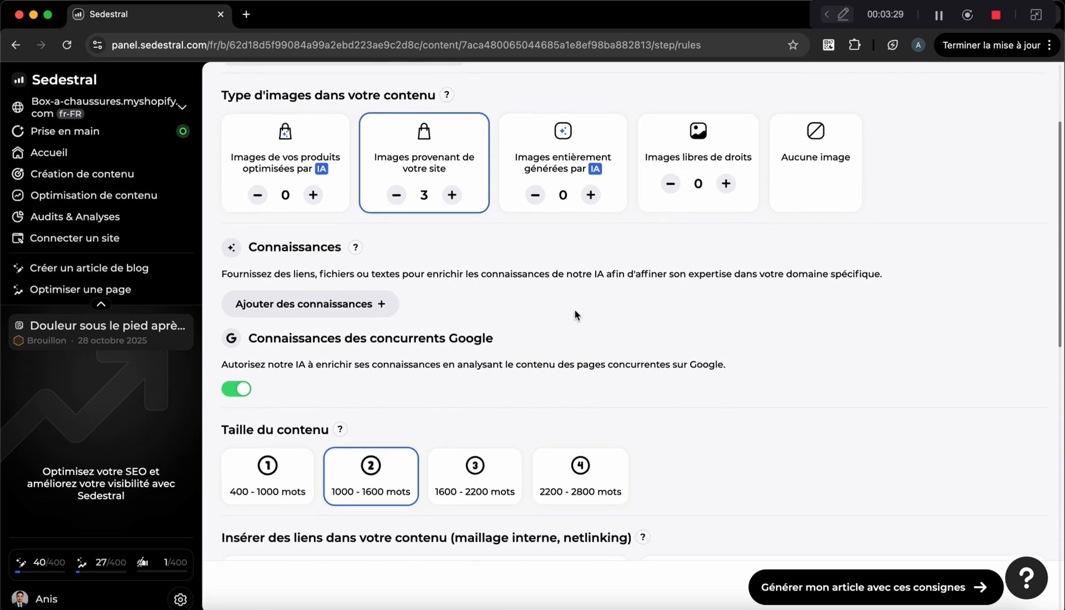
{"action": "left_click", "coordinate": [380, 269]}
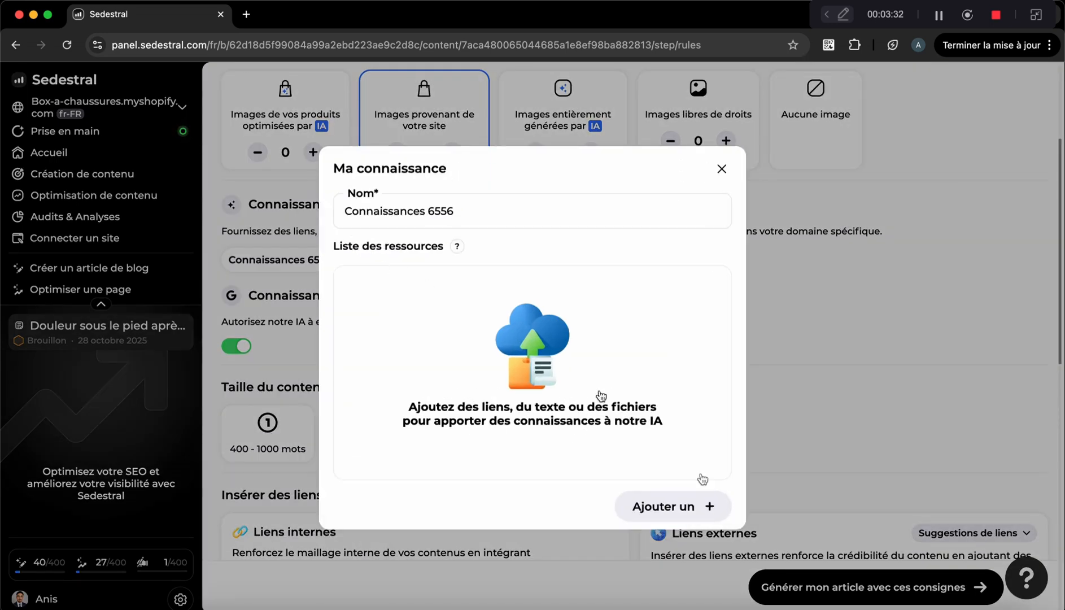
{"action": "left_click", "coordinate": [709, 507]}
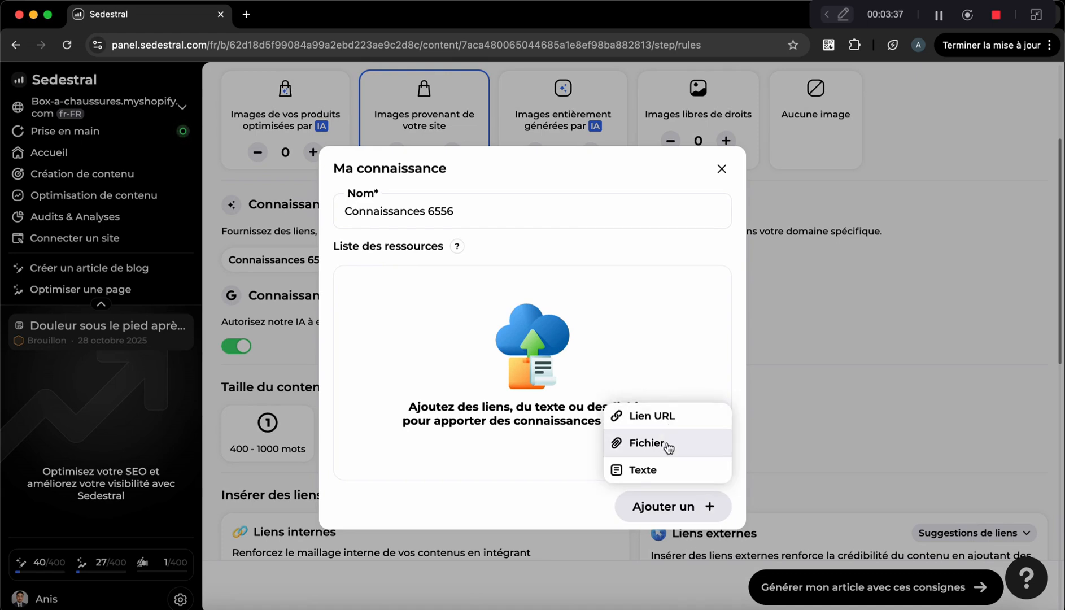
{"action": "left_click", "coordinate": [777, 401]}
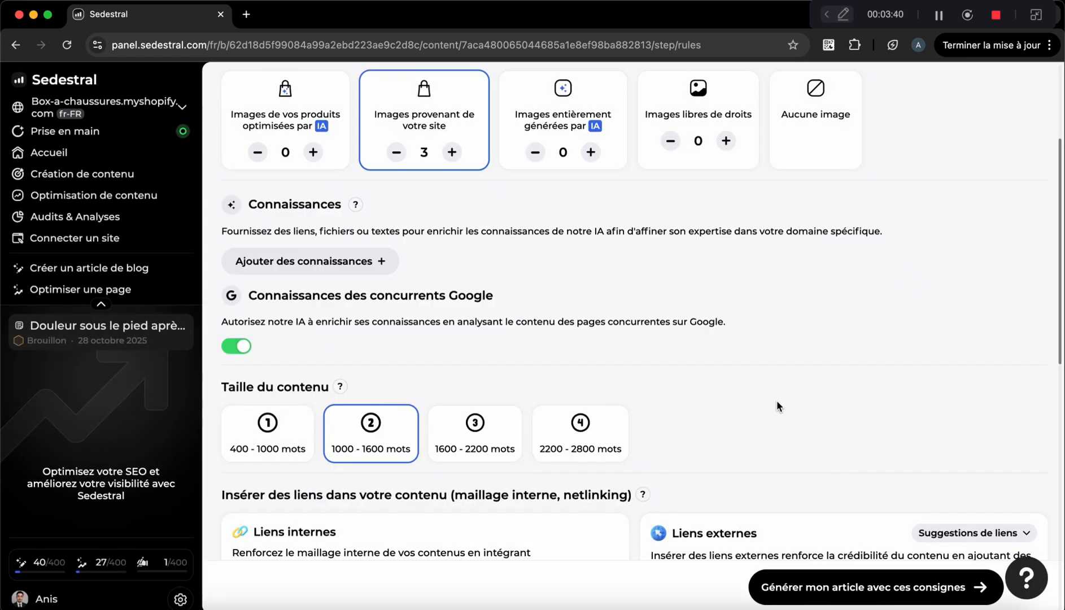
- Turn on the Sommaire option so that a table of contents is added at the start of the article
{"action": "scroll", "coordinate": [777, 402], "scroll_direction": "down", "scroll_amount": 4}
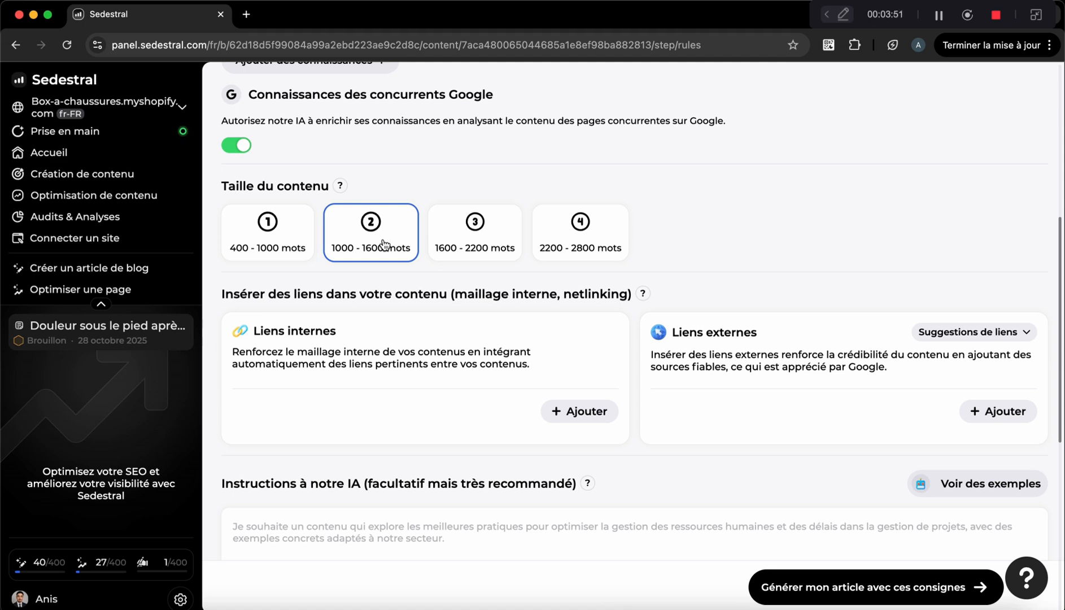
{"action": "scroll", "coordinate": [405, 348], "scroll_direction": "down", "scroll_amount": 3}
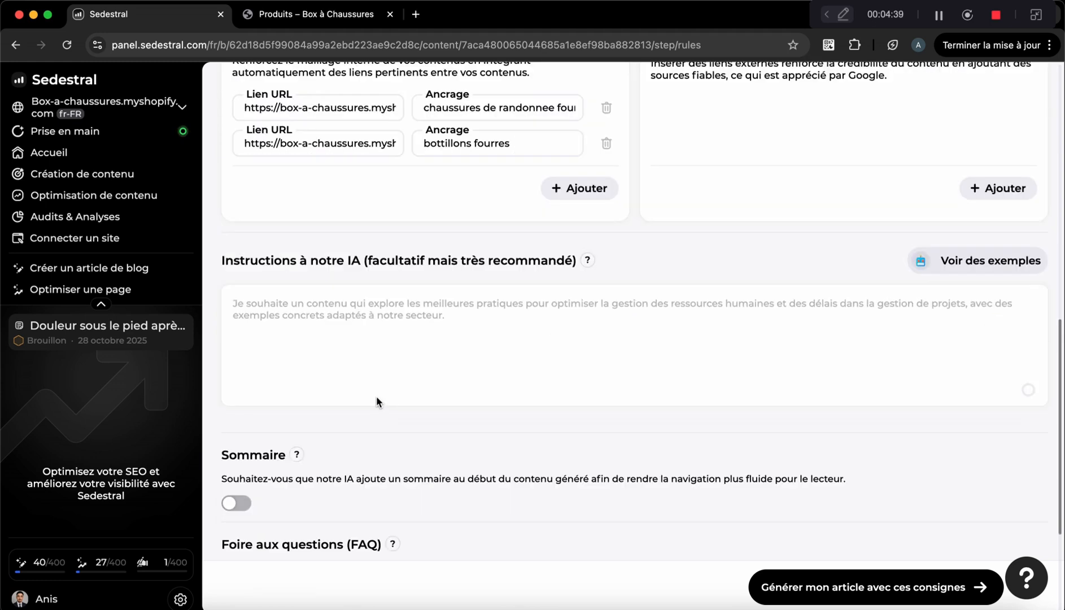
{"action": "scroll", "coordinate": [376, 396], "scroll_direction": "up", "scroll_amount": 5}
{"action": "scroll", "coordinate": [376, 396], "scroll_direction": "up", "scroll_amount": 1}
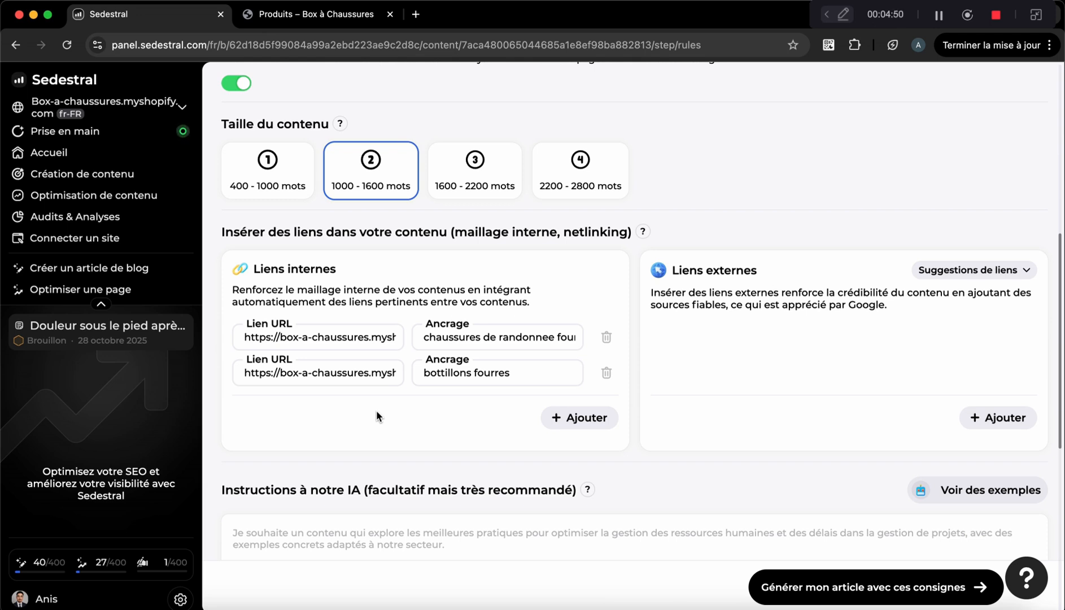
{"action": "scroll", "coordinate": [377, 413], "scroll_direction": "down", "scroll_amount": 5}
{"action": "scroll", "coordinate": [377, 417], "scroll_direction": "down", "scroll_amount": 1}
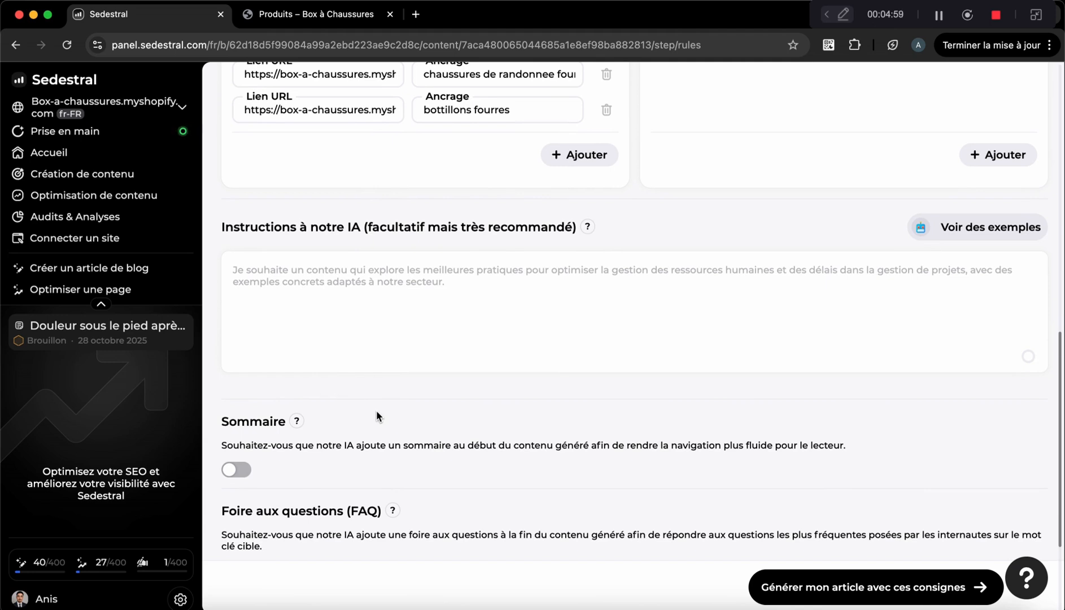
{"action": "scroll", "coordinate": [377, 416], "scroll_direction": "down", "scroll_amount": 3}
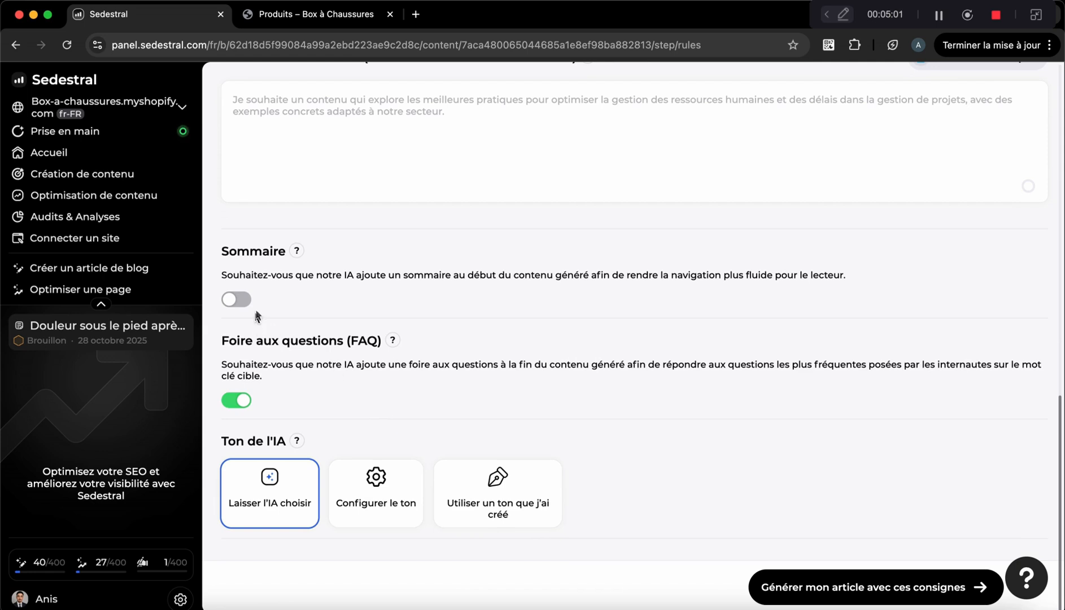
{"action": "left_click", "coordinate": [239, 299]}
- Generate article proposals from the guidelines and choose the first one, "Douleur sous le pied après longue marche: causes et solutions"
{"action": "scroll", "coordinate": [421, 378], "scroll_direction": "up", "scroll_amount": 10}
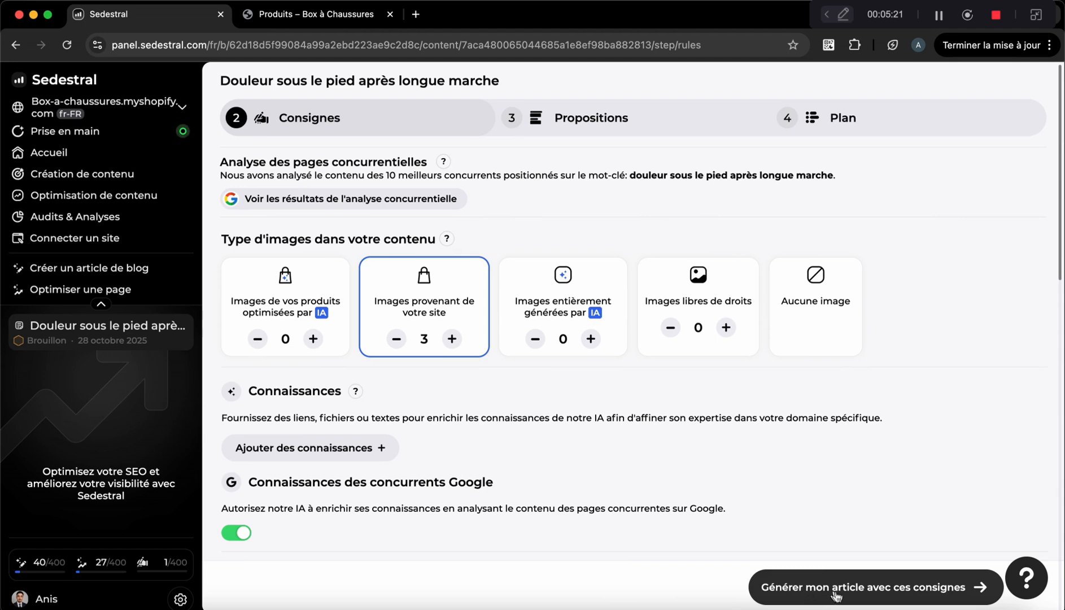
{"action": "left_click", "coordinate": [878, 589]}
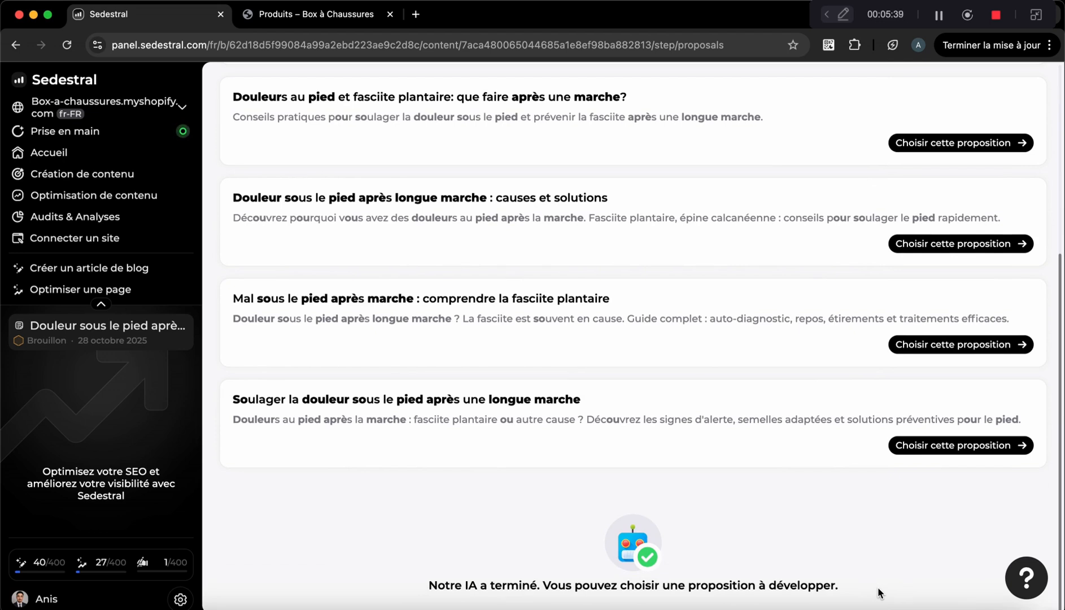
{"action": "scroll", "coordinate": [878, 592], "scroll_direction": "up", "scroll_amount": 4}
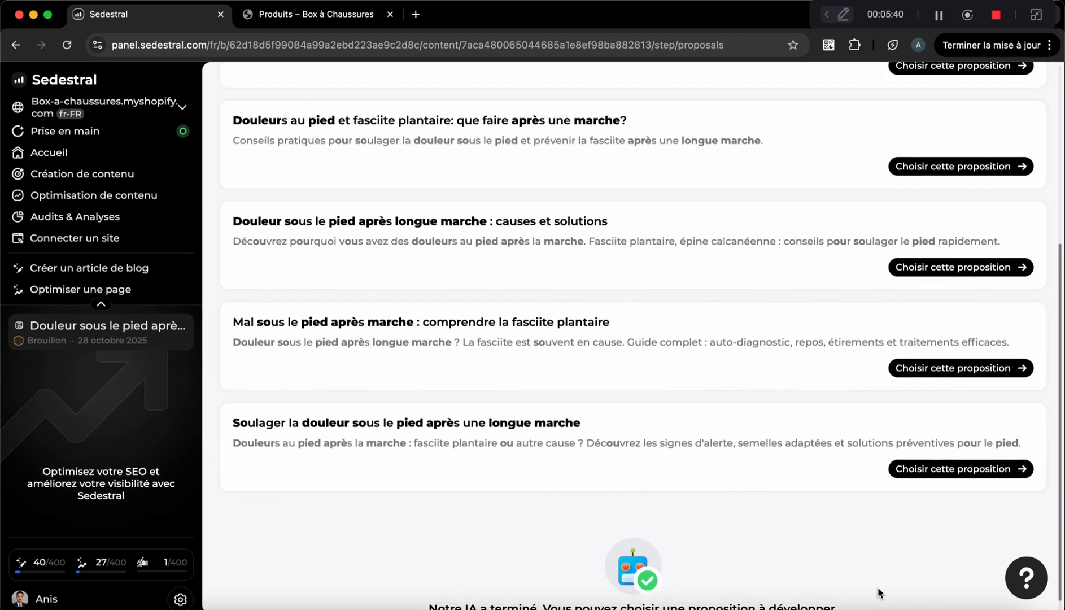
{"action": "scroll", "coordinate": [878, 592], "scroll_direction": "up", "scroll_amount": 3}
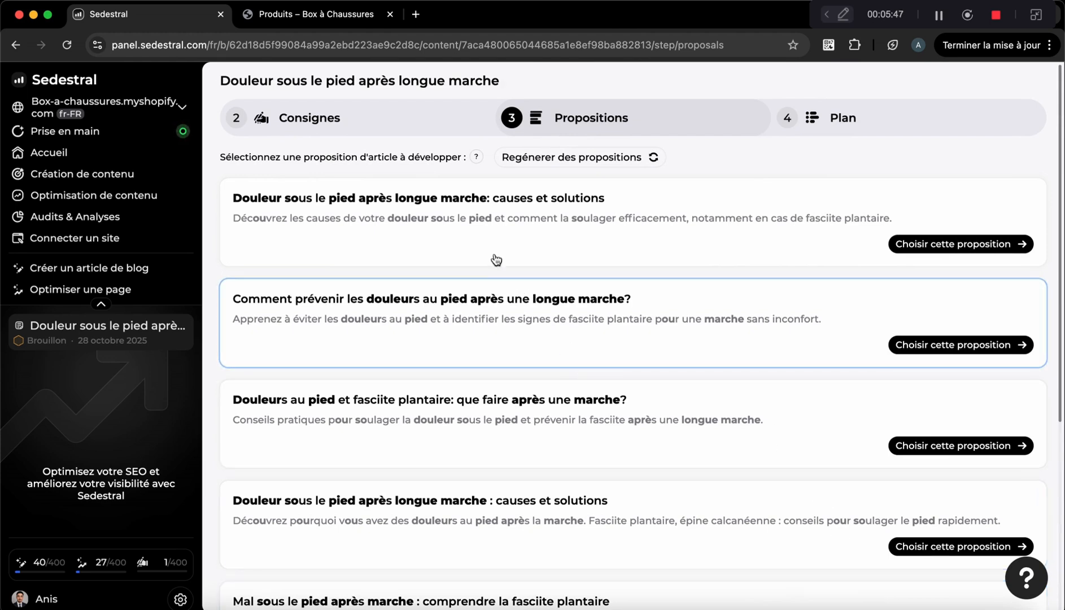
{"action": "left_click", "coordinate": [404, 223]}
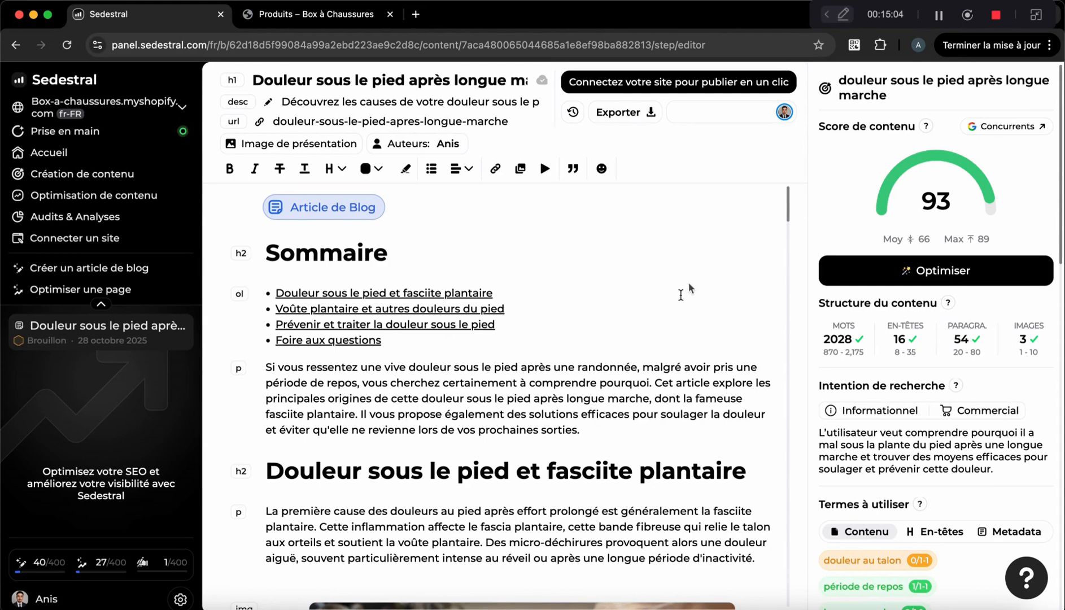
- Read through the generated article and its images, from the Sommaire down to the "Choisir le bon chaussage" section
{"action": "scroll", "coordinate": [631, 326], "scroll_direction": "down", "scroll_amount": 3}
{"action": "scroll", "coordinate": [631, 326], "scroll_direction": "down", "scroll_amount": 2}
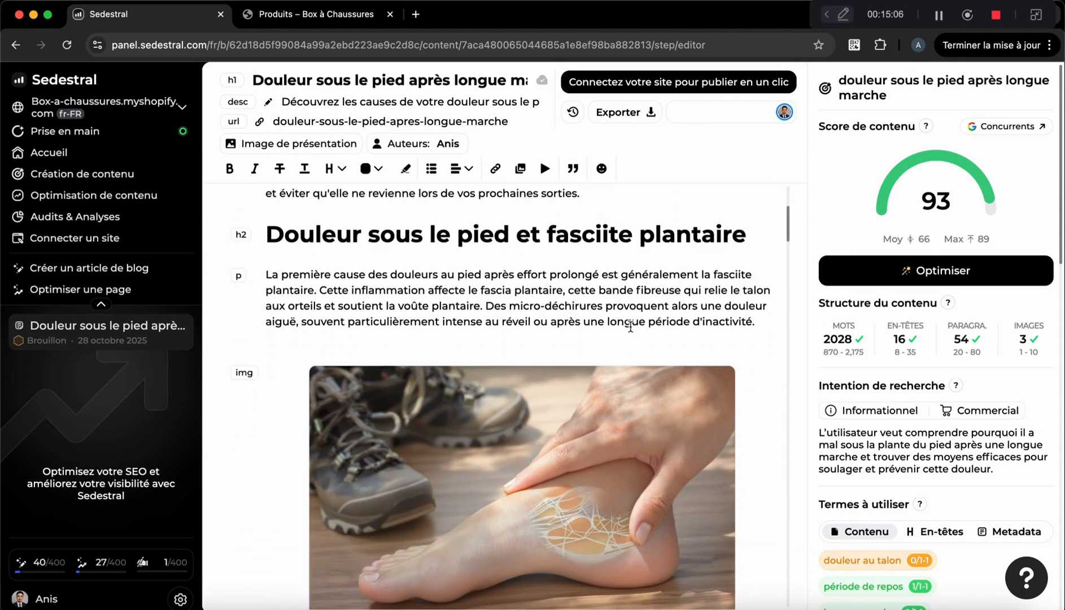
{"action": "left_click", "coordinate": [542, 462]}
{"action": "scroll", "coordinate": [543, 462], "scroll_direction": "down", "scroll_amount": 5}
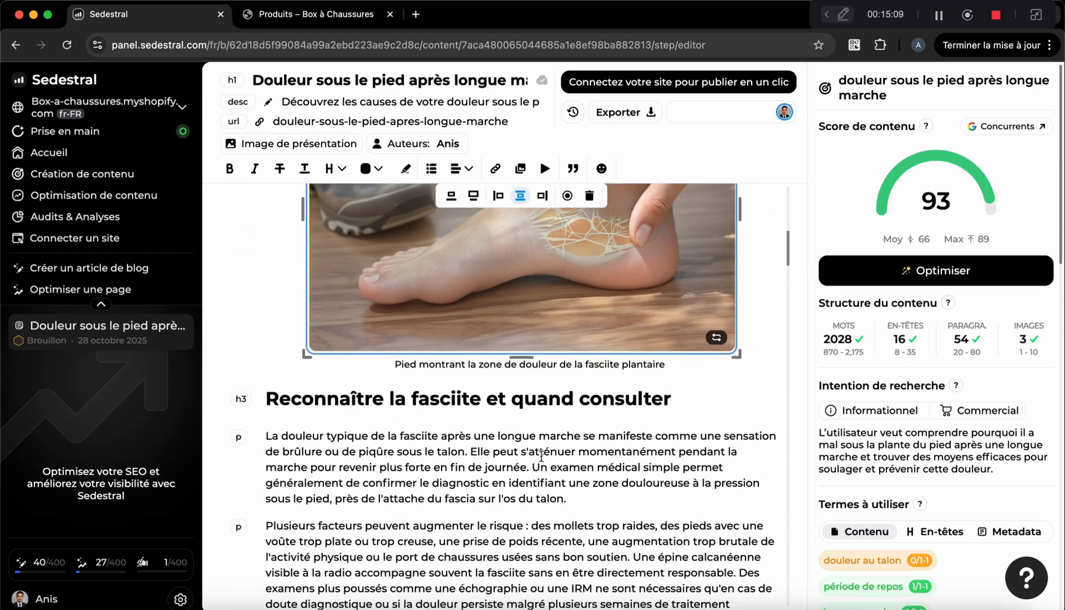
{"action": "scroll", "coordinate": [542, 456], "scroll_direction": "down", "scroll_amount": 3}
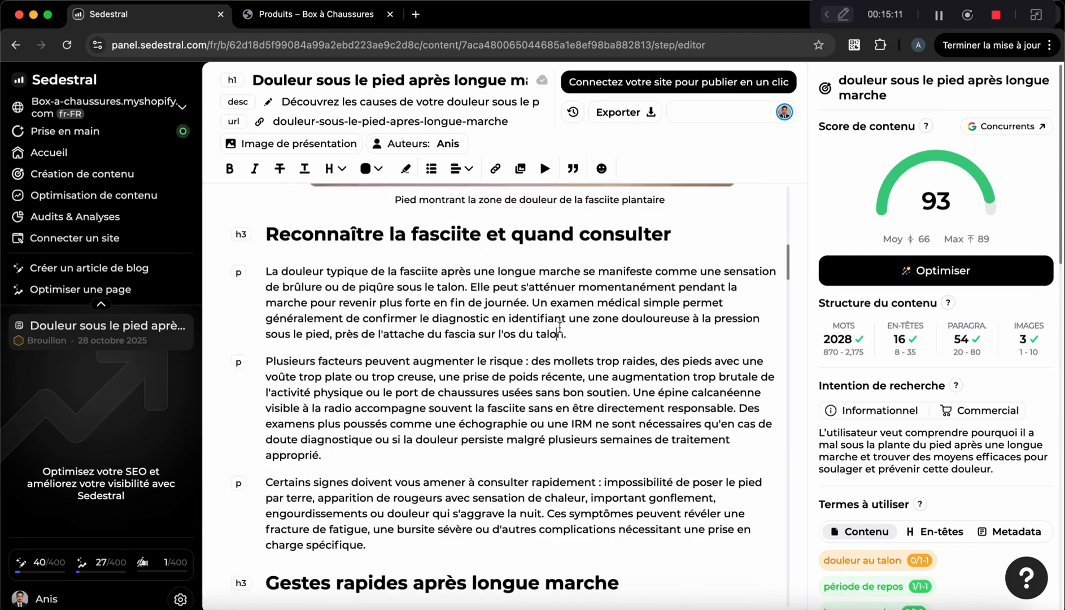
{"action": "scroll", "coordinate": [559, 327], "scroll_direction": "down", "scroll_amount": 12}
{"action": "scroll", "coordinate": [559, 328], "scroll_direction": "down", "scroll_amount": 7}
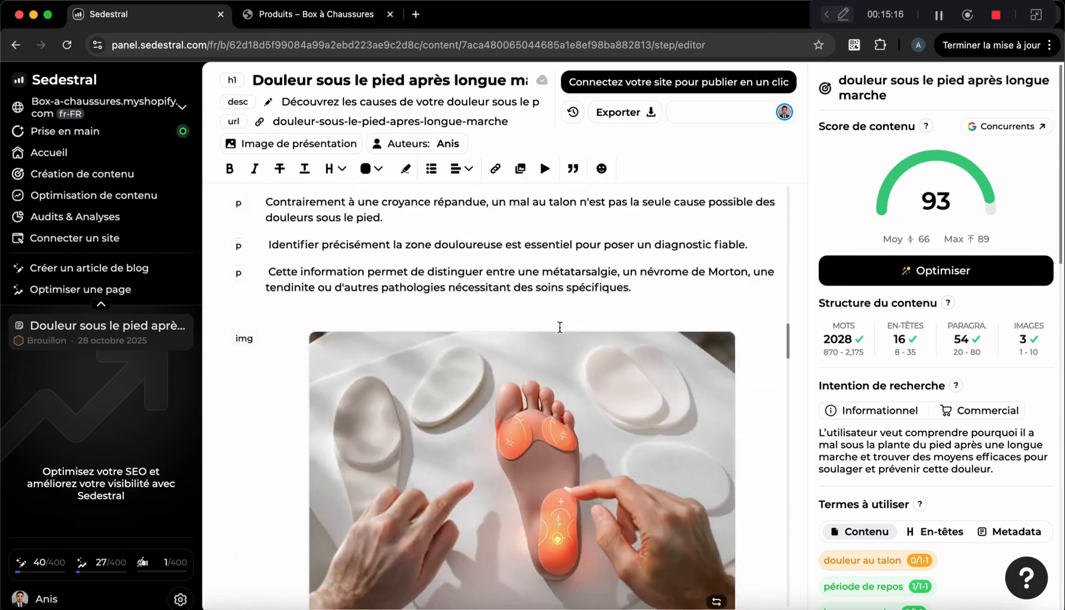
{"action": "scroll", "coordinate": [559, 327], "scroll_direction": "down", "scroll_amount": 3}
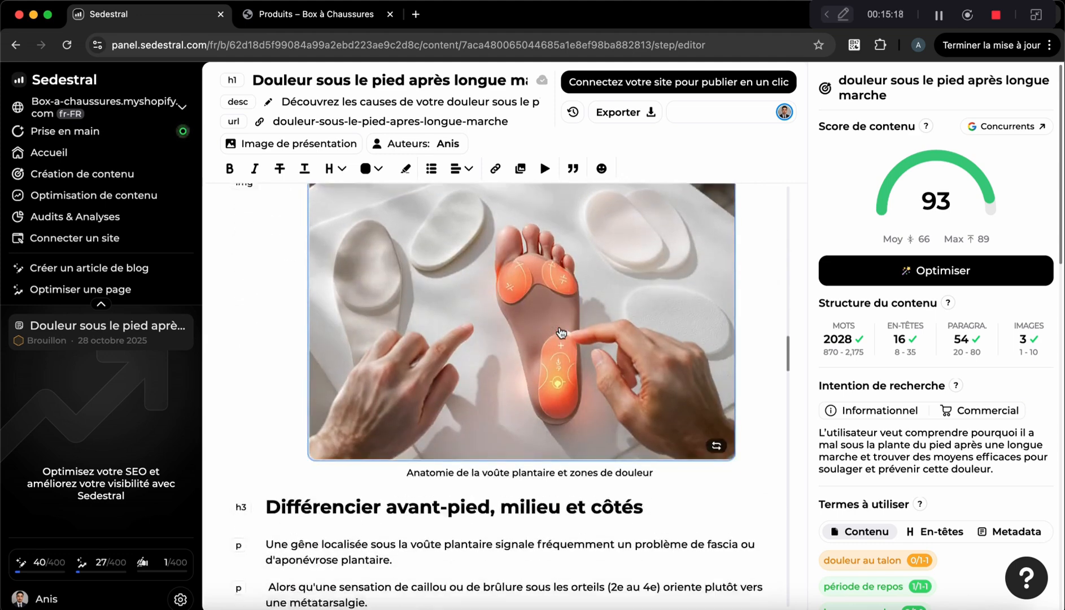
{"action": "scroll", "coordinate": [560, 331], "scroll_direction": "down", "scroll_amount": 11}
{"action": "scroll", "coordinate": [560, 328], "scroll_direction": "down", "scroll_amount": 5}
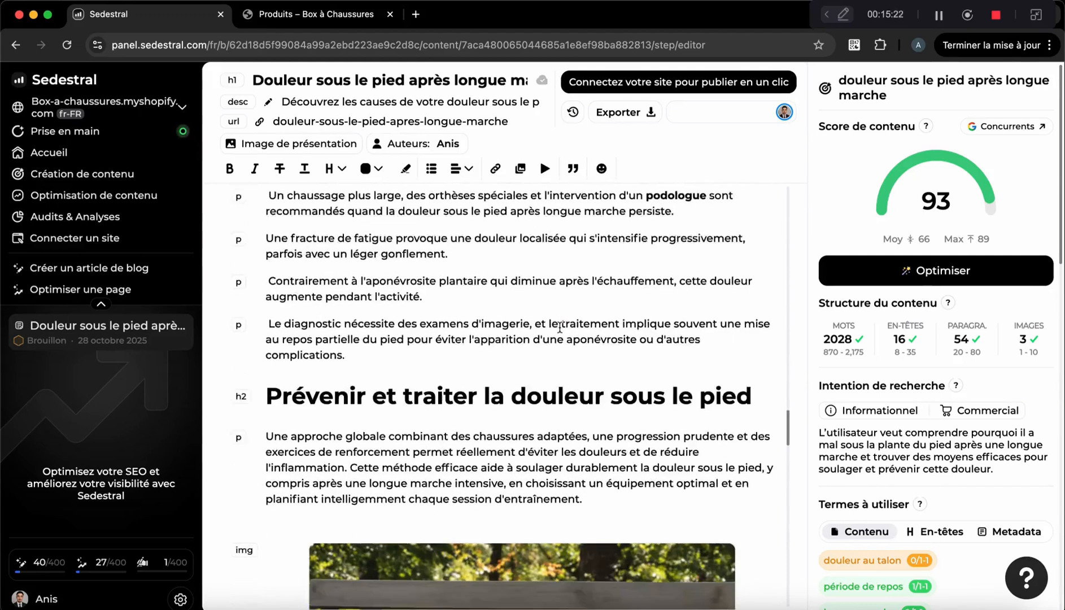
{"action": "scroll", "coordinate": [560, 327], "scroll_direction": "down", "scroll_amount": 1}
{"action": "scroll", "coordinate": [560, 328], "scroll_direction": "down", "scroll_amount": 2}
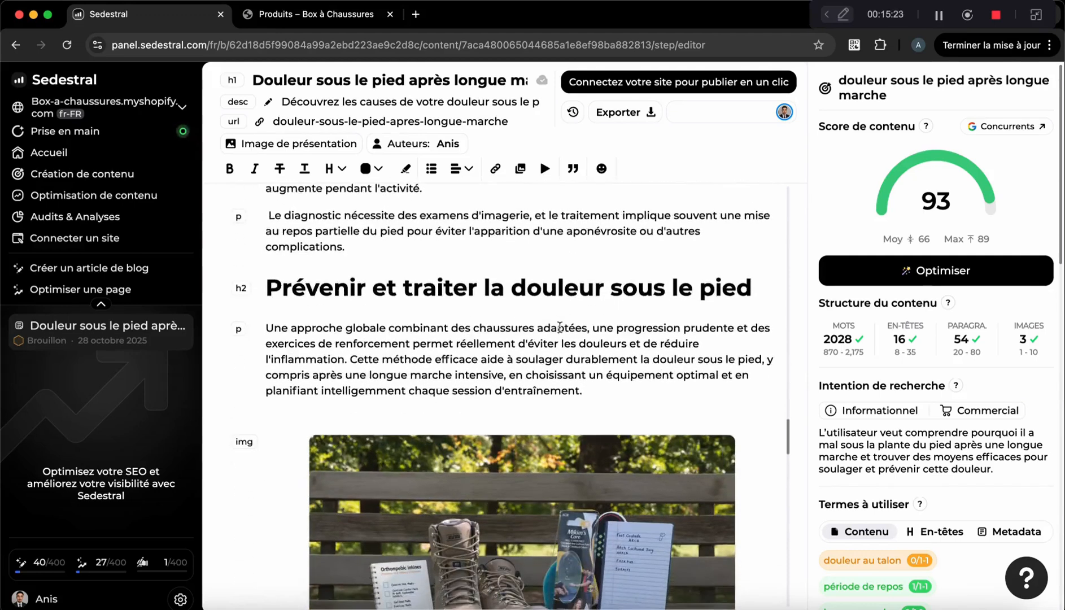
{"action": "scroll", "coordinate": [559, 328], "scroll_direction": "down", "scroll_amount": 4}
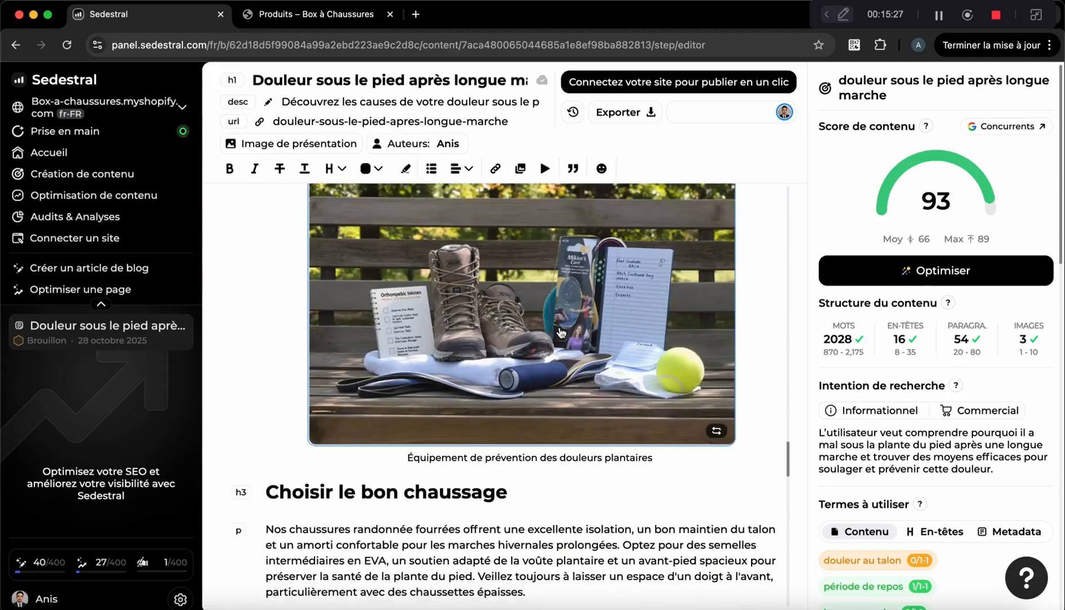
{"action": "scroll", "coordinate": [561, 332], "scroll_direction": "down", "scroll_amount": 1}
{"action": "scroll", "coordinate": [561, 332], "scroll_direction": "down", "scroll_amount": 2}
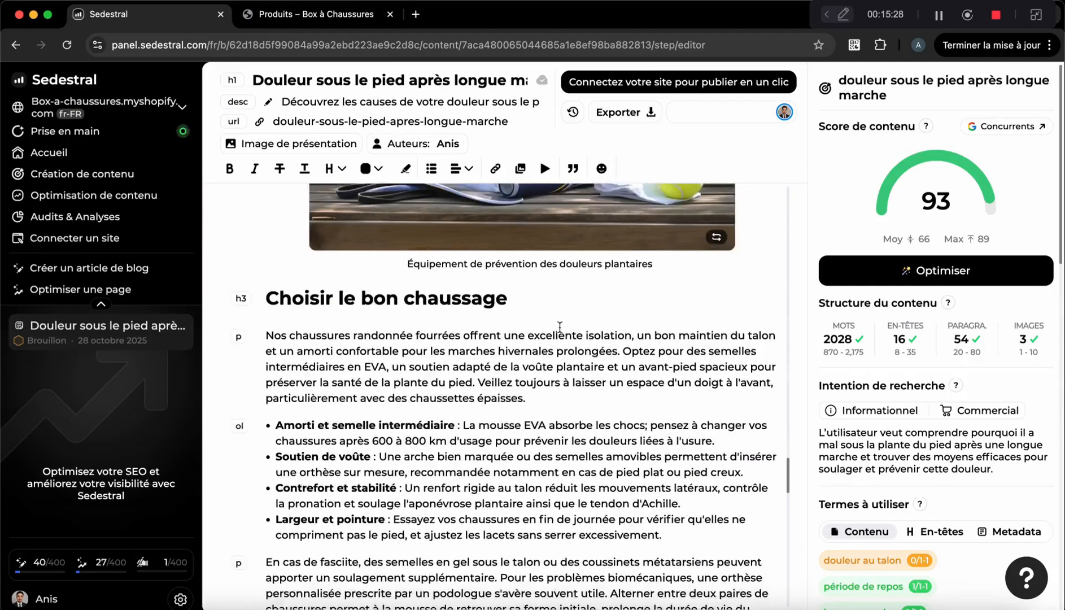
{"action": "scroll", "coordinate": [560, 328], "scroll_direction": "up", "scroll_amount": 2}
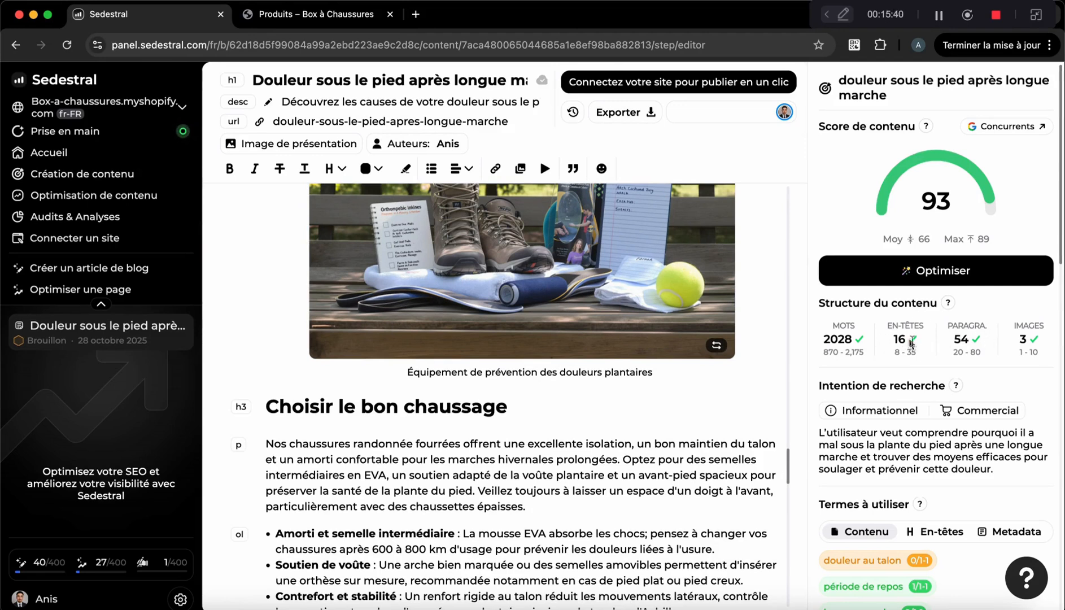
- Examine the article's SEO structure, search intent, recommended terms and readability, including competitors' usage examples for "épine calcanéenne"
{"action": "scroll", "coordinate": [910, 344], "scroll_direction": "down", "scroll_amount": 3}
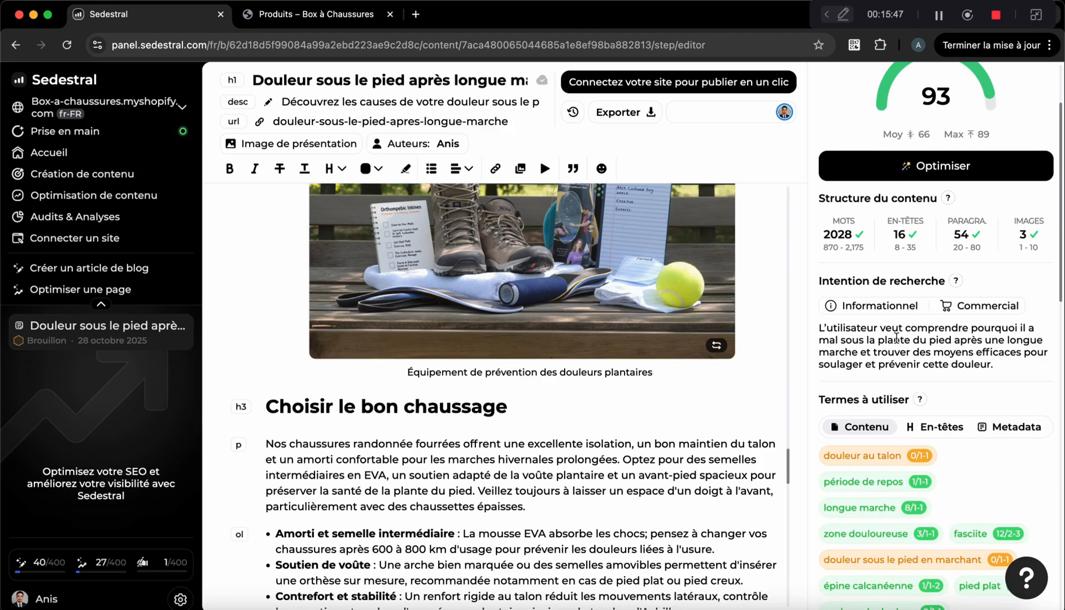
{"action": "scroll", "coordinate": [897, 339], "scroll_direction": "down", "scroll_amount": 5}
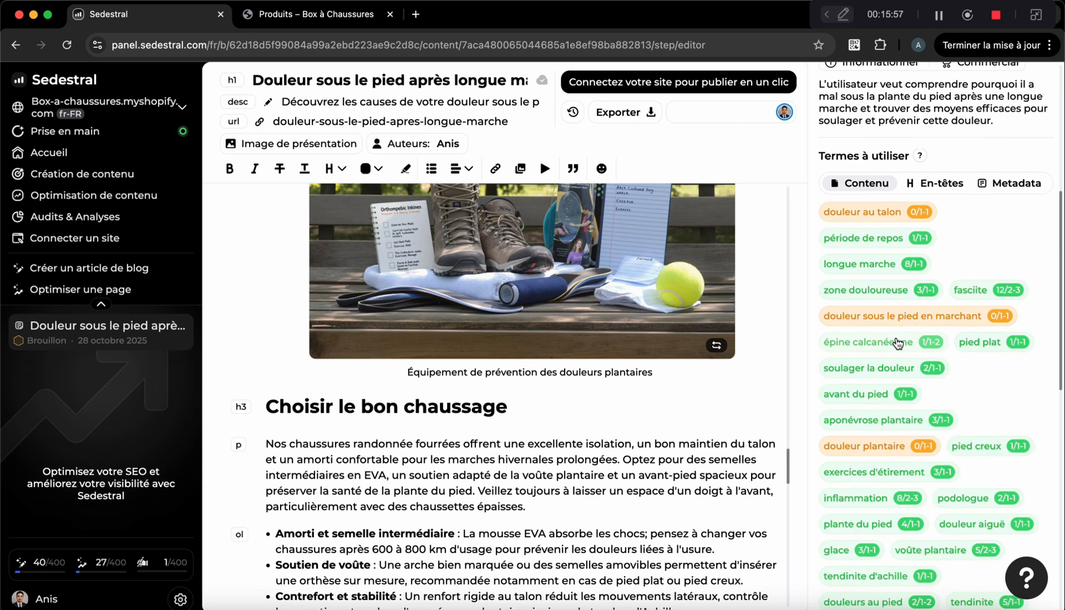
{"action": "left_click", "coordinate": [898, 343]}
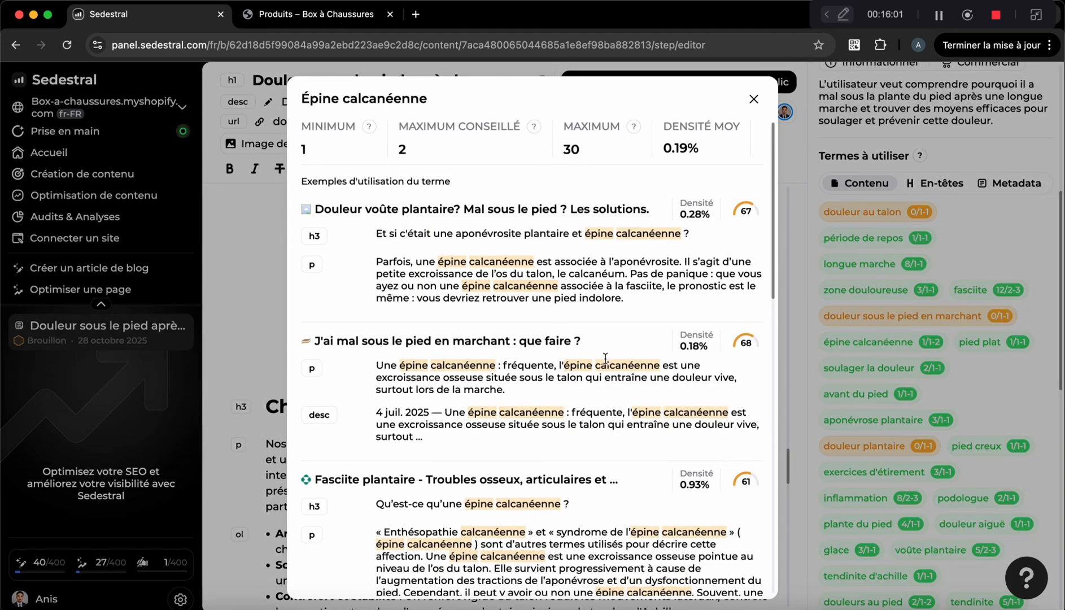
{"action": "scroll", "coordinate": [605, 358], "scroll_direction": "down", "scroll_amount": 5}
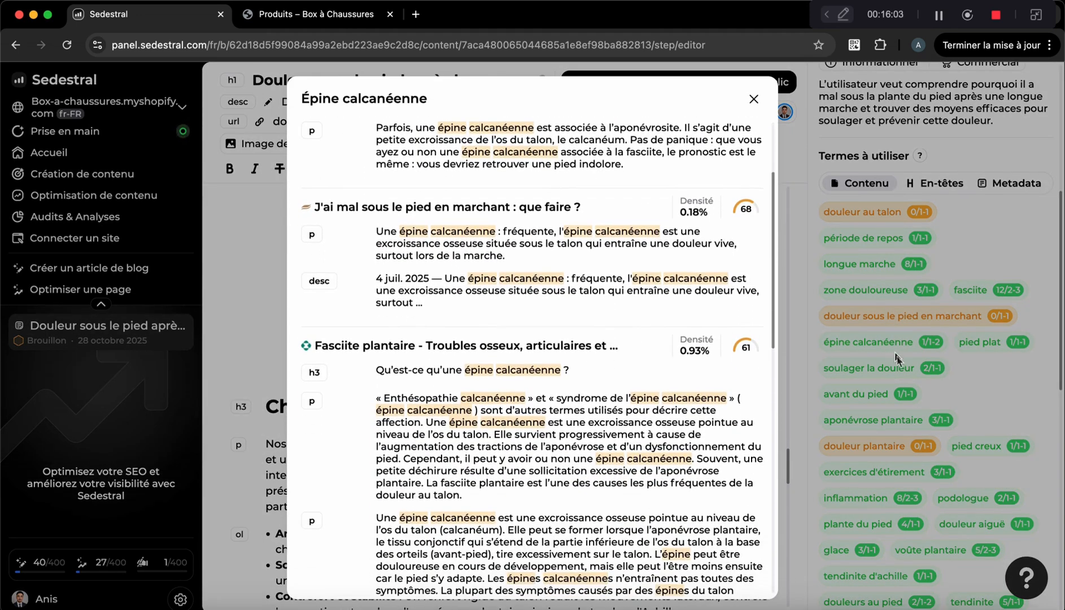
{"action": "left_click", "coordinate": [898, 362]}
{"action": "scroll", "coordinate": [898, 362], "scroll_direction": "down", "scroll_amount": 10}
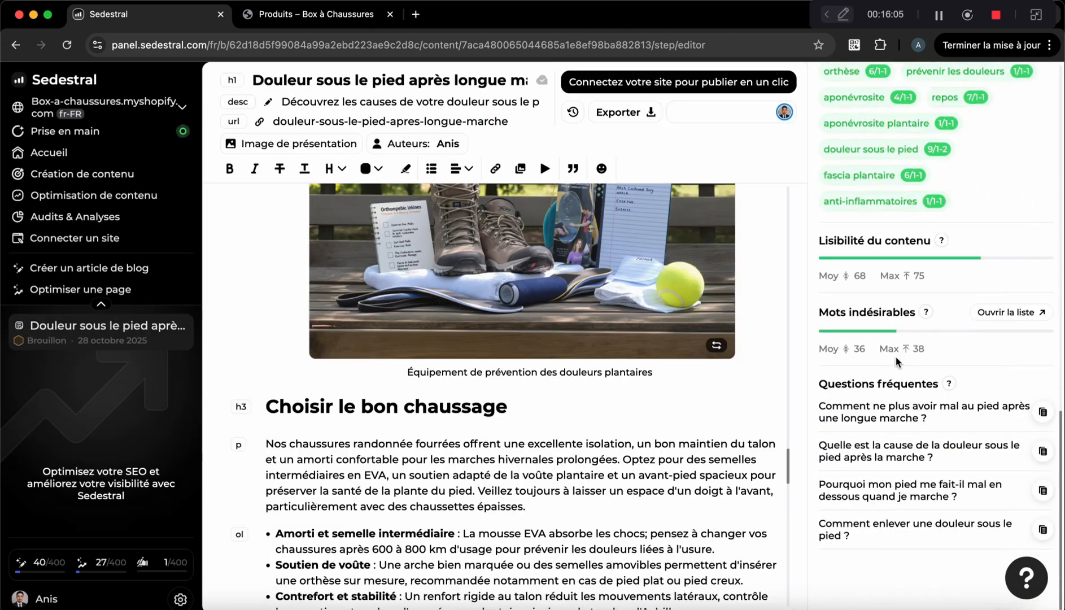